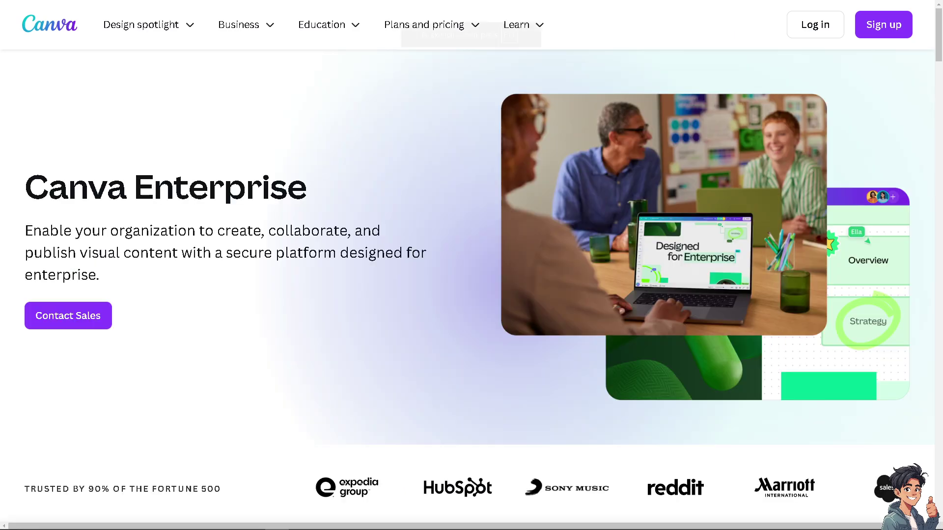
# Step: Log in to Canva through the 'Sign up with your work email' option
pyautogui.click(826, 31)
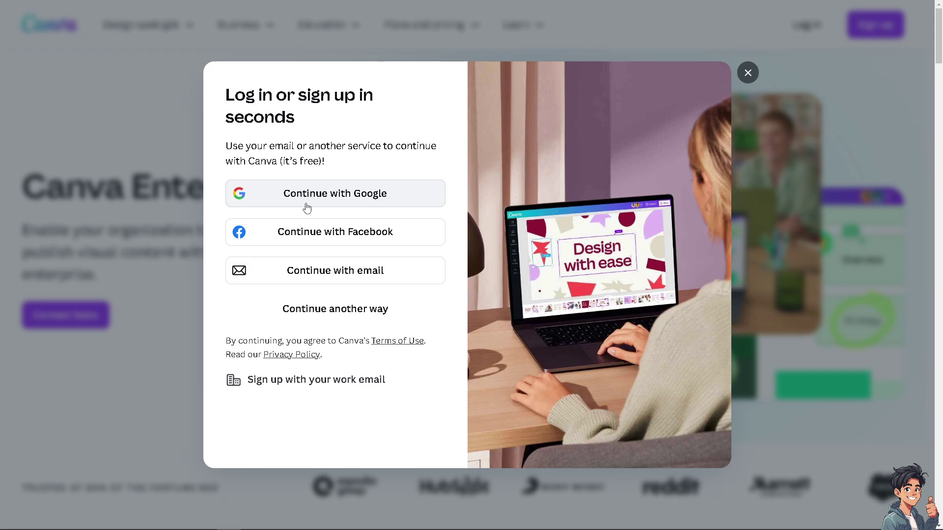
pyautogui.click(350, 384)
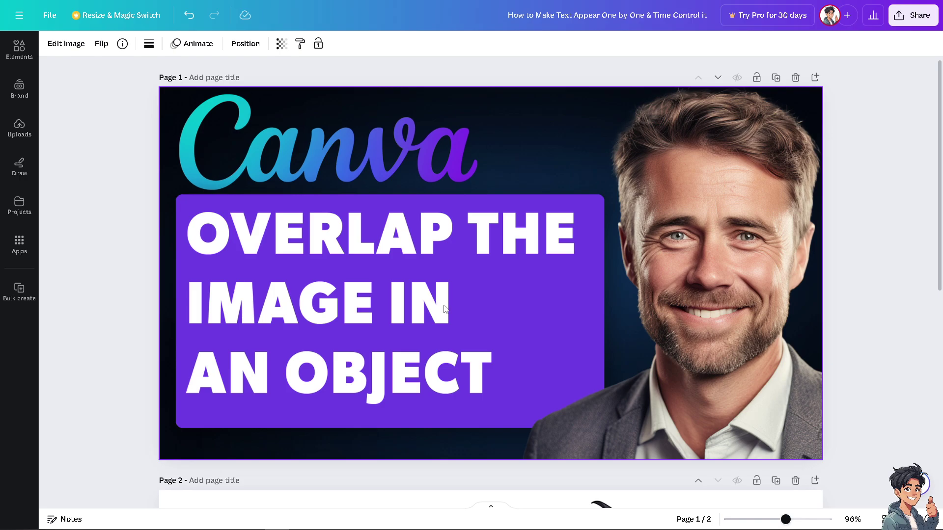
# Step: Drag both cartoon images from Page 2 up onto Page 1
pyautogui.scroll(-4, 445, 308)
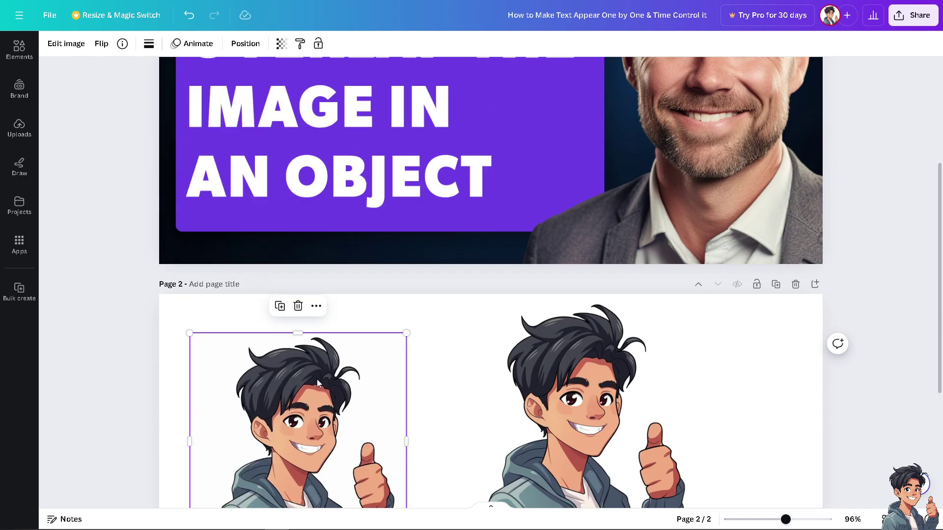
pyautogui.moveTo(317, 379); pyautogui.dragTo(474, 104)
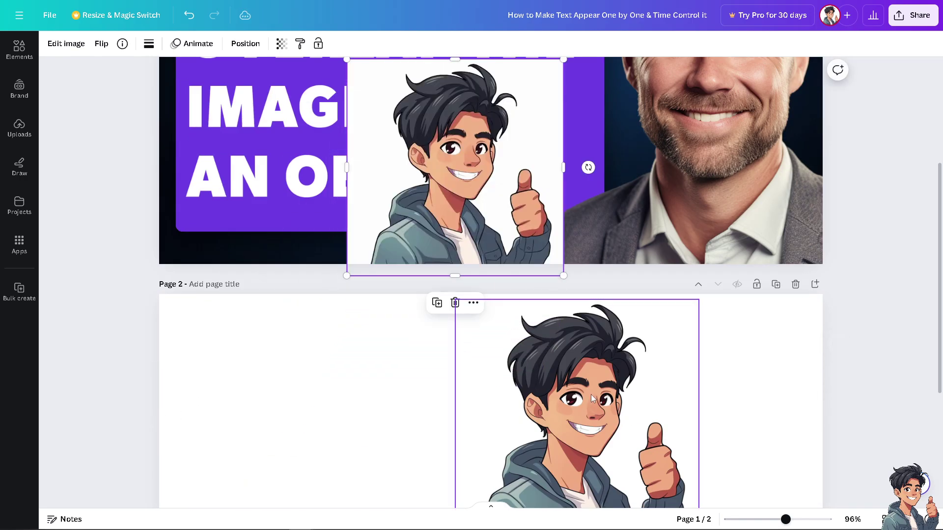
pyautogui.moveTo(592, 402); pyautogui.dragTo(667, 182)
pyautogui.scroll(4, 667, 181)
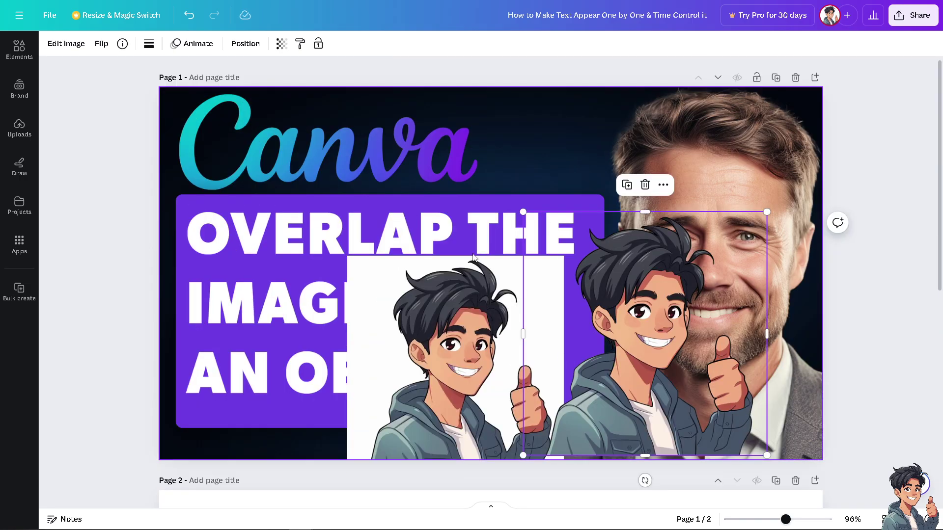
# Step: Enlarge both cartoons on Page 1 and stack the second over the first
pyautogui.click(432, 279)
pyautogui.moveTo(346, 255); pyautogui.dragTo(205, 55)
pyautogui.moveTo(341, 204); pyautogui.dragTo(391, 200)
pyautogui.moveTo(664, 270); pyautogui.dragTo(592, 232)
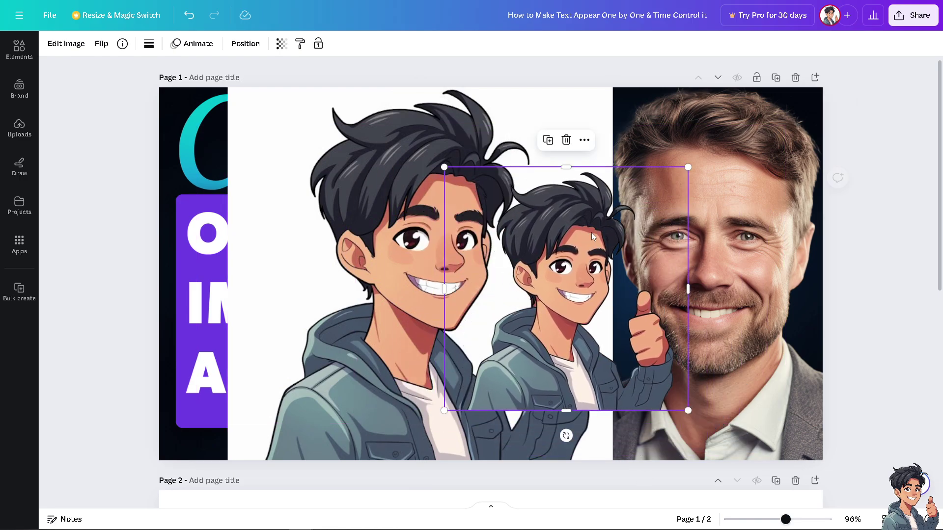
pyautogui.moveTo(444, 167); pyautogui.dragTo(370, 93)
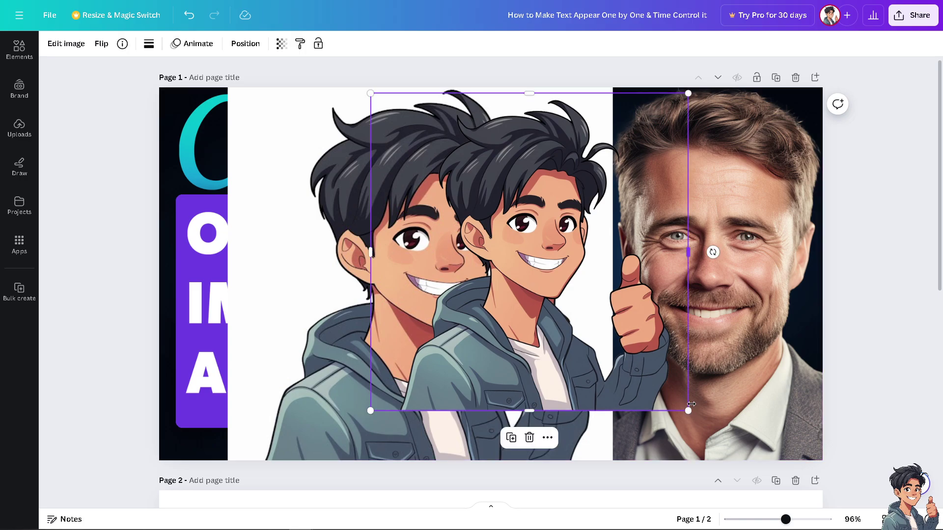
pyautogui.moveTo(688, 414); pyautogui.dragTo(737, 452)
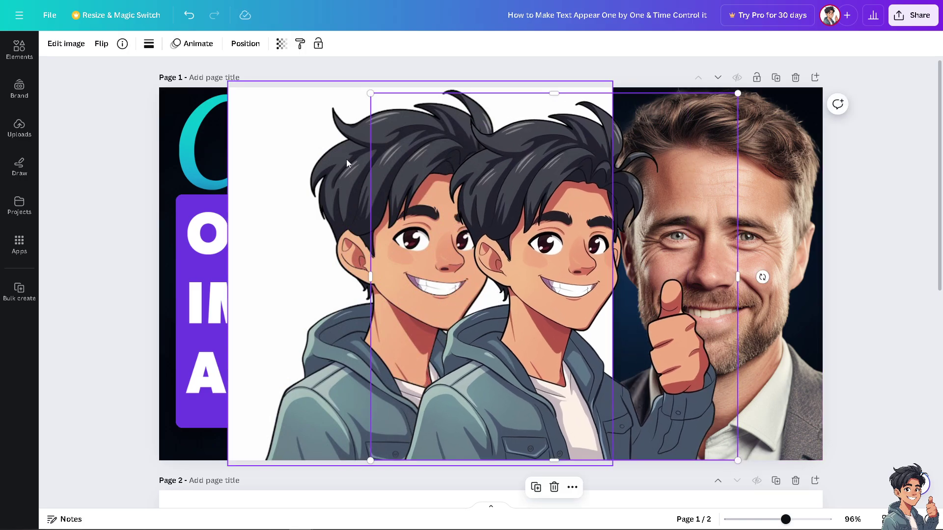
pyautogui.click(297, 142)
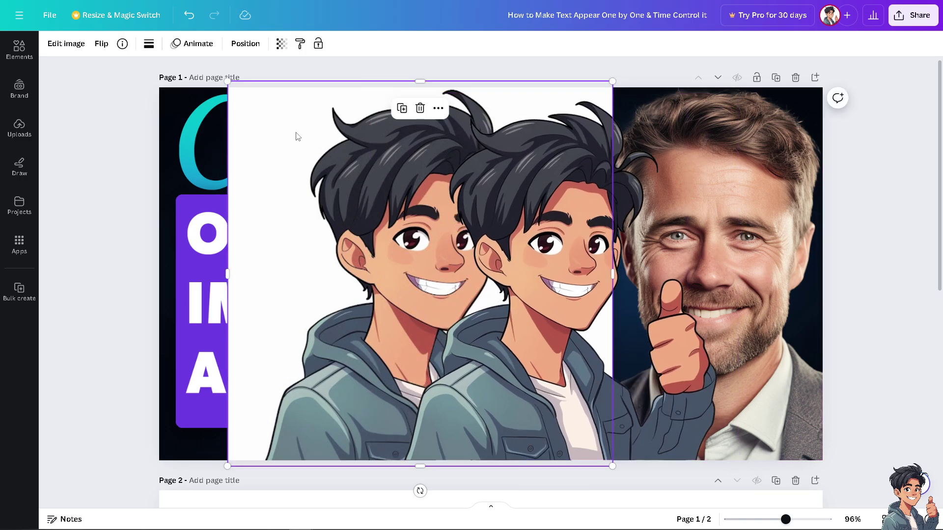
# Step: Try sending the cartoon backward behind the title, then undo it
pyautogui.click(438, 108)
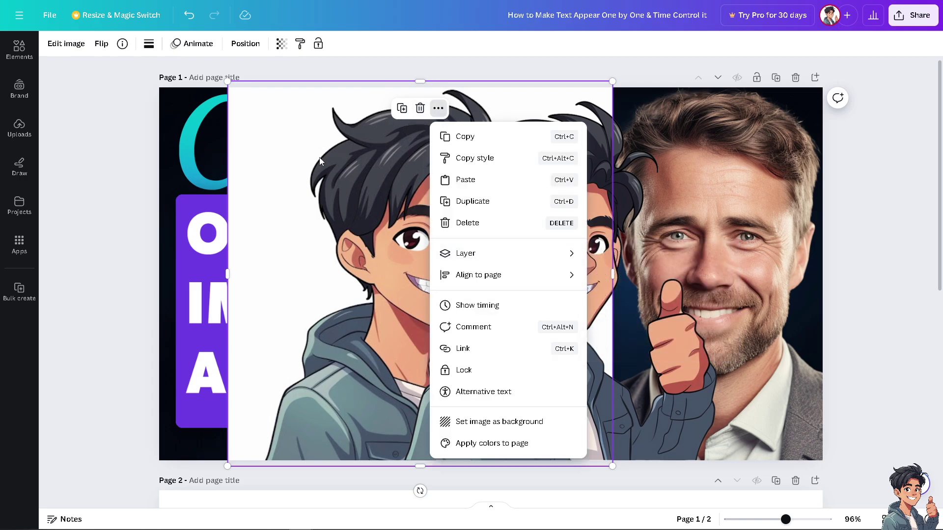
pyautogui.press('Escape')
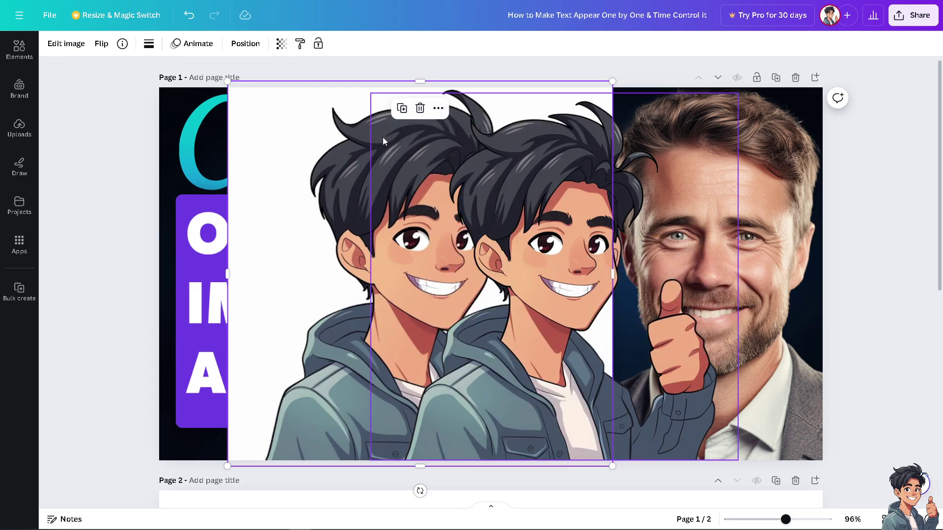
pyautogui.click(438, 109)
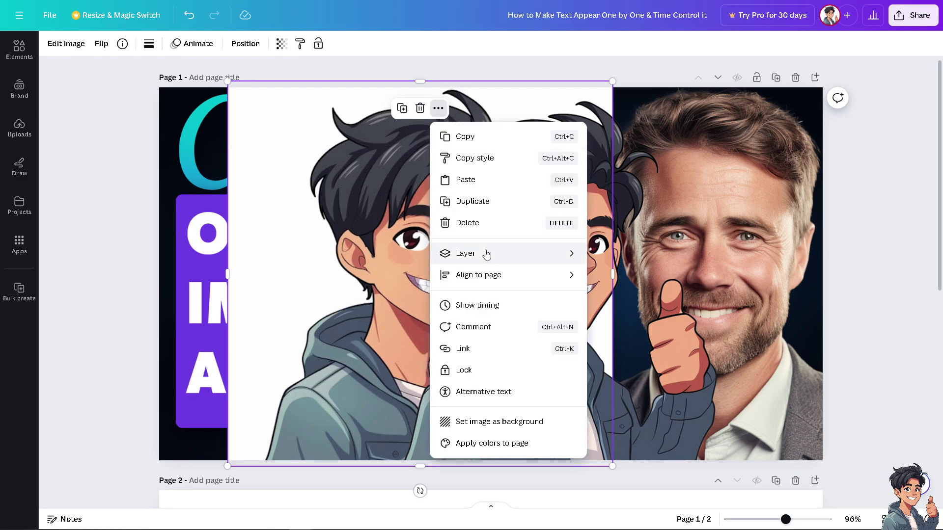
pyautogui.moveTo(487, 254)
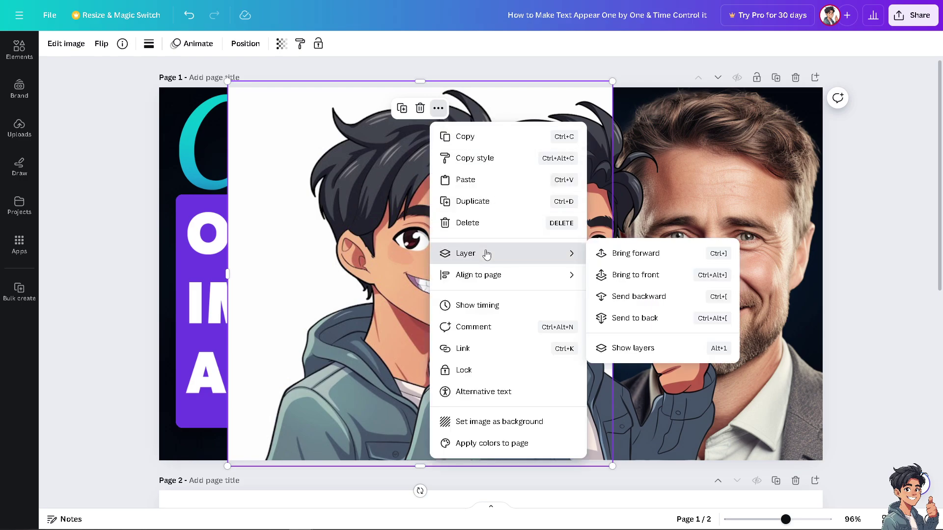
pyautogui.click(638, 296)
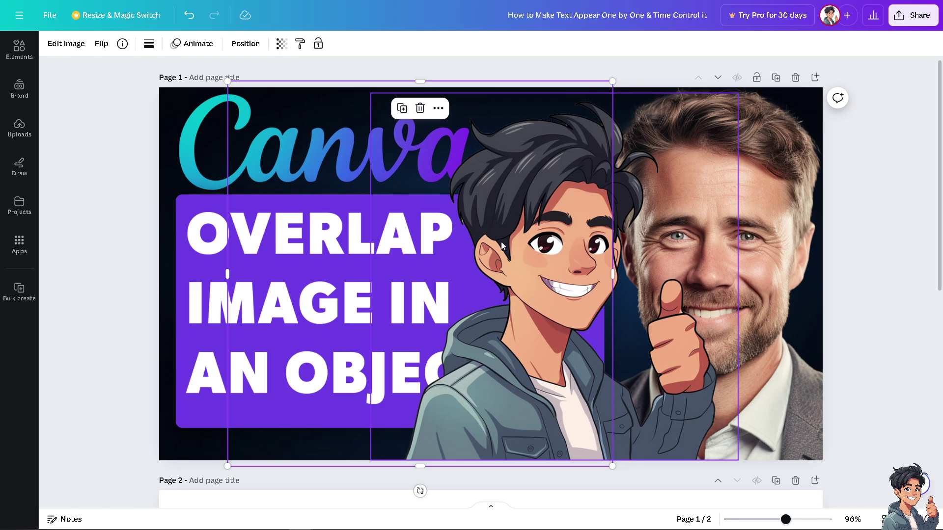
pyautogui.hotkey('ctrl', 'z')
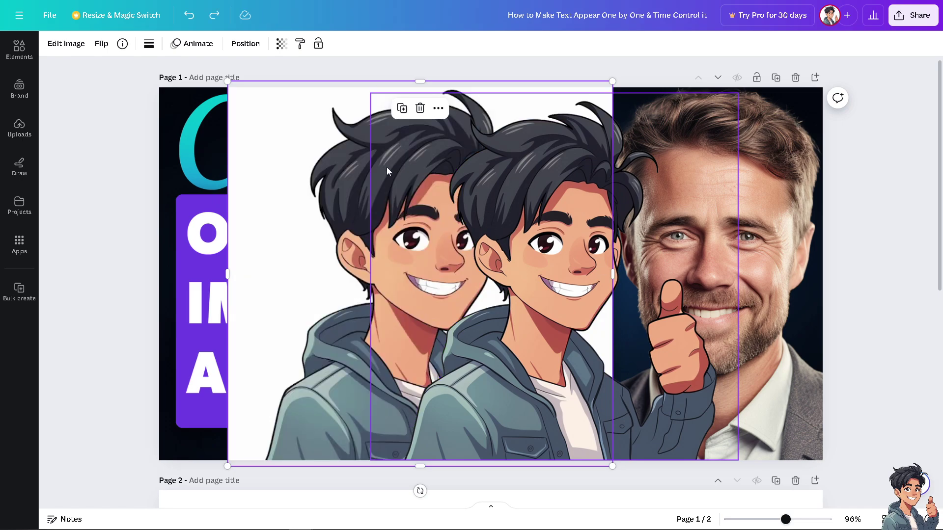
# Step: Bring the large cartoon to the front and shift the other cartoon right
pyautogui.rightClick(352, 167)
pyautogui.moveTo(393, 297)
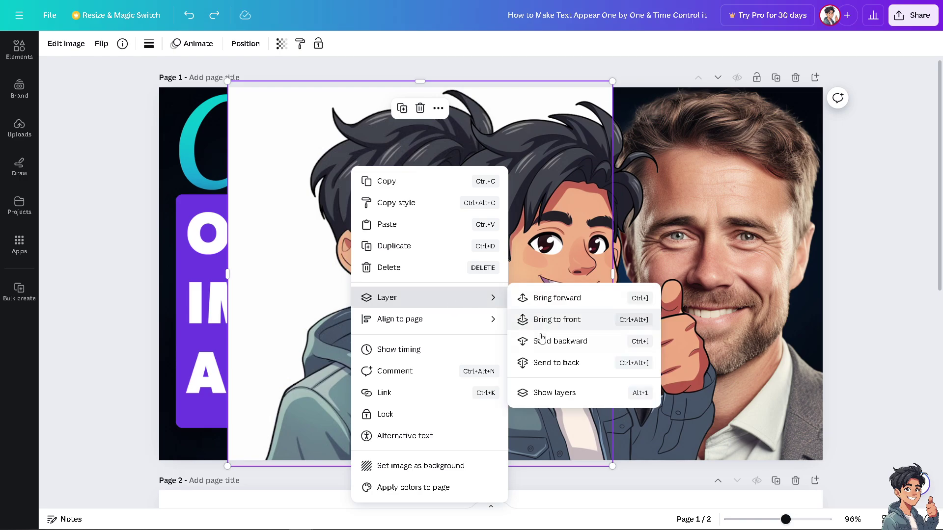
pyautogui.click(568, 322)
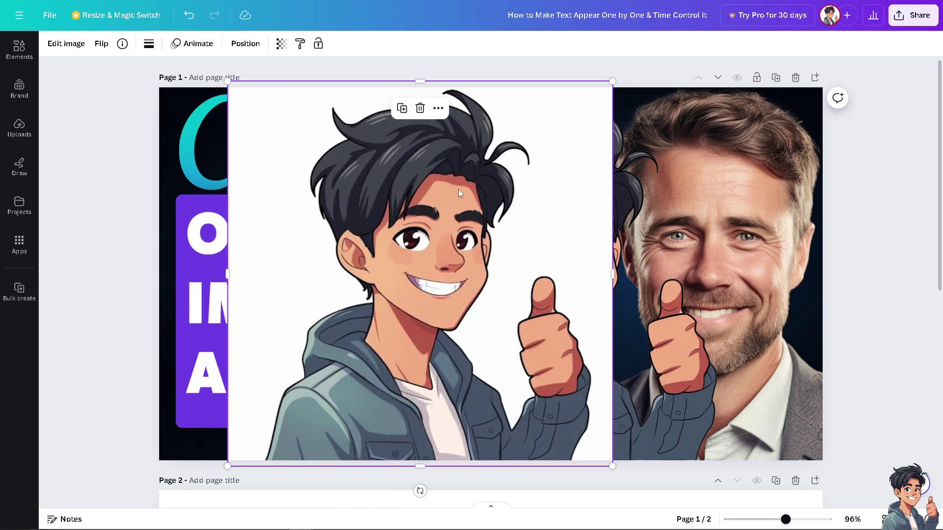
pyautogui.moveTo(458, 189)
pyautogui.mouseDown()
pyautogui.moveTo(645, 195)
pyautogui.moveTo(444, 178)
pyautogui.mouseUp()
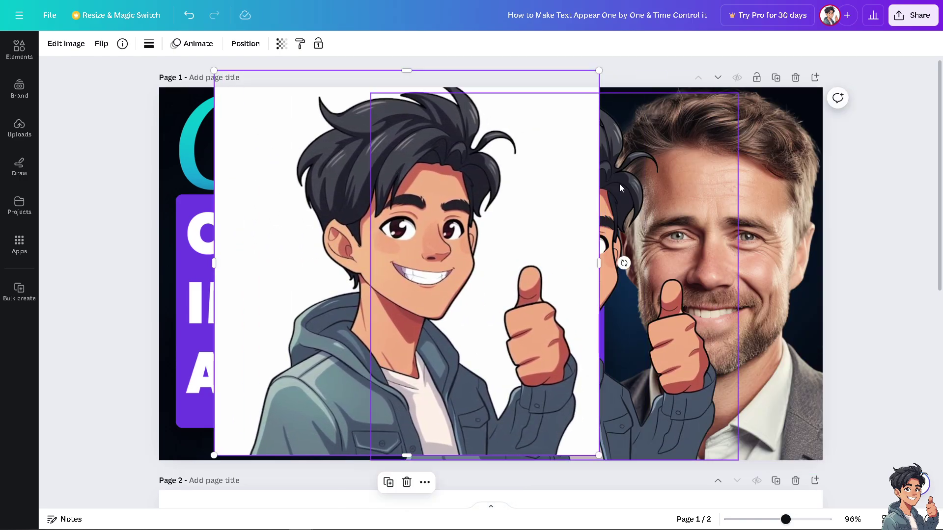
pyautogui.moveTo(620, 182); pyautogui.dragTo(680, 175)
# Step: Bring the second cartoon to the front, shrink it, and place it beside the thumbs-up
pyautogui.rightClick(680, 176)
pyautogui.moveTo(732, 312)
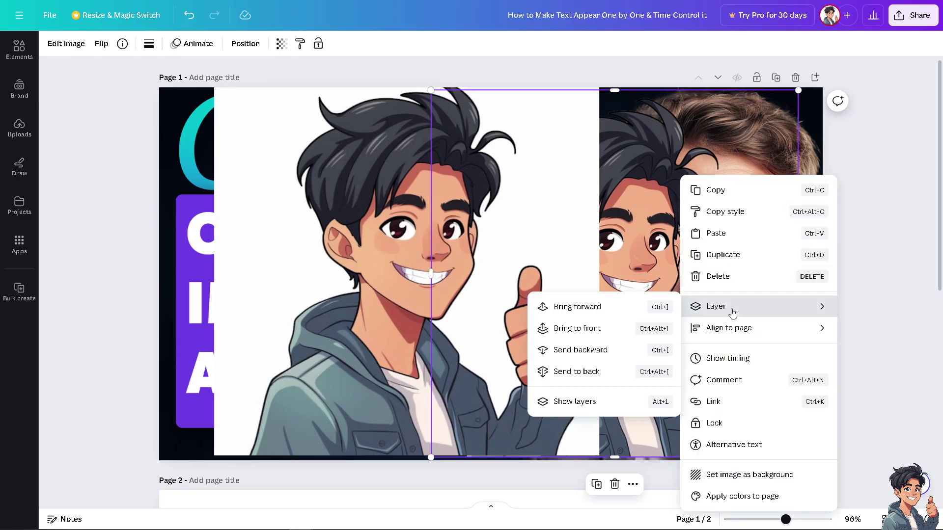
pyautogui.click(581, 328)
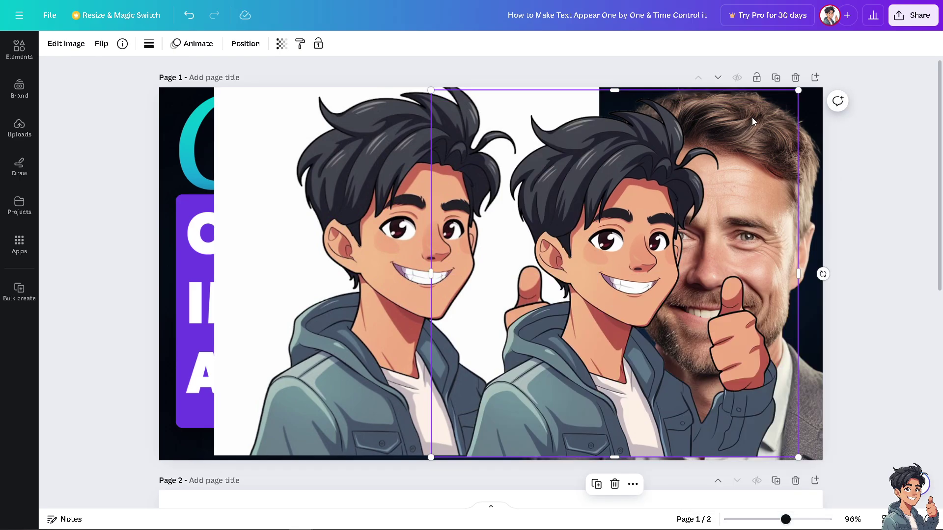
pyautogui.moveTo(794, 93); pyautogui.dragTo(578, 316)
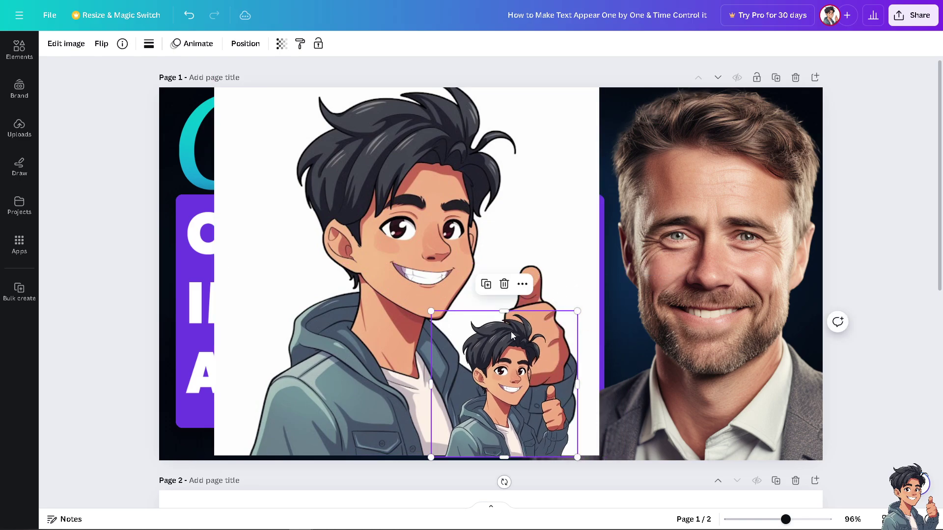
pyautogui.moveTo(511, 331); pyautogui.dragTo(506, 312)
pyautogui.moveTo(261, 189)
pyautogui.mouseDown()
pyautogui.moveTo(263, 200)
pyautogui.moveTo(266, 192)
pyautogui.mouseUp()
# Step: Add the 25.0s aerial city railway clip from the 'buildings' videos and stretch it over Page 2
pyautogui.scroll(-2, 483, 404)
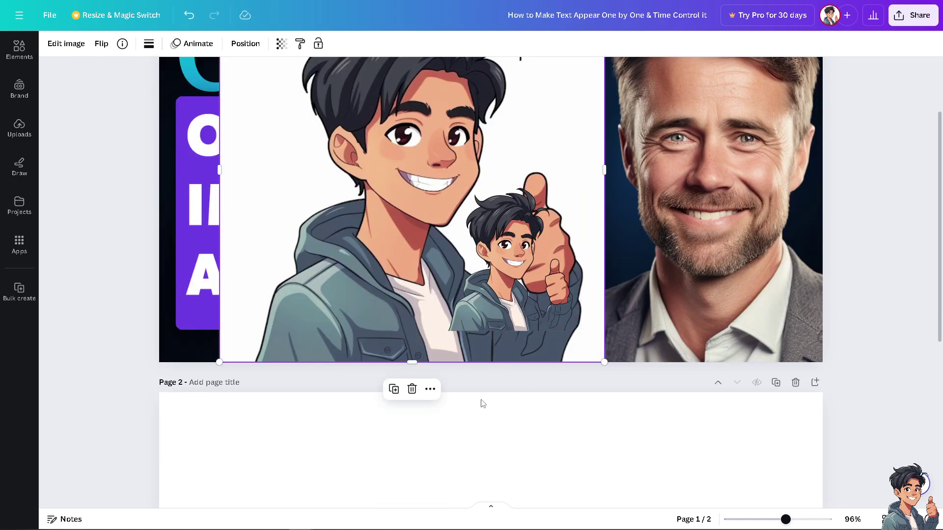
pyautogui.scroll(-5, 516, 375)
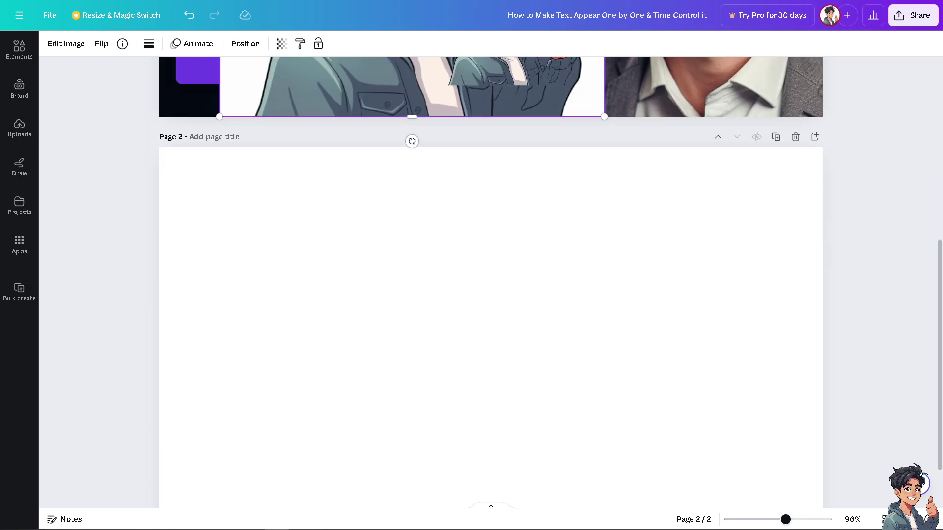
pyautogui.click(19, 49)
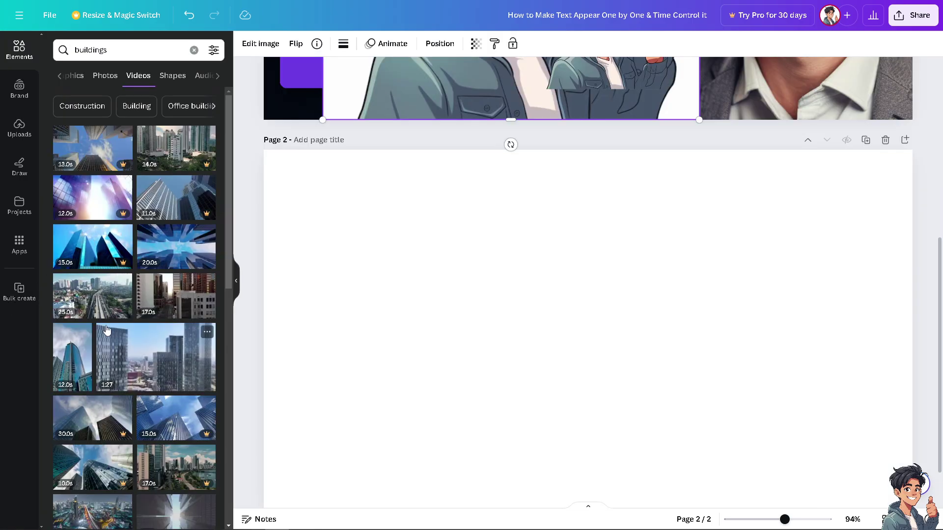
pyautogui.click(102, 304)
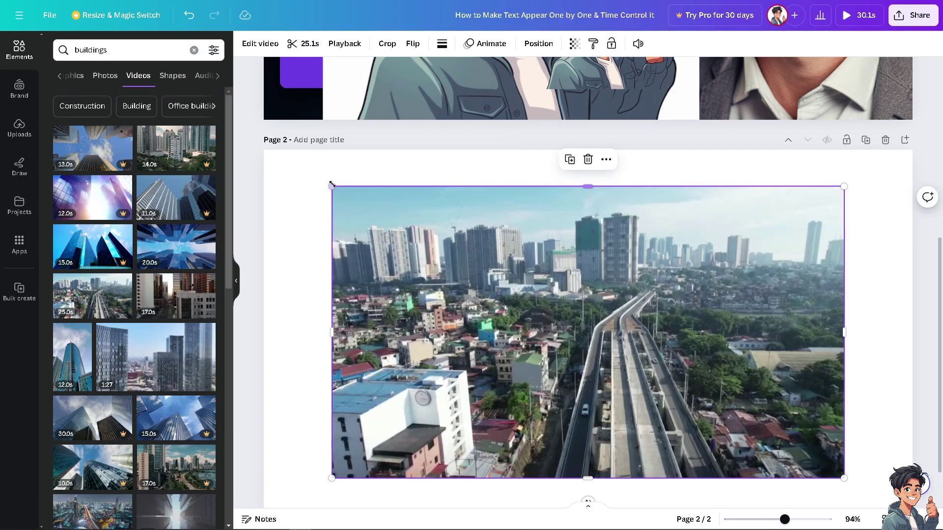
pyautogui.moveTo(332, 184); pyautogui.dragTo(264, 150)
pyautogui.scroll(-1, 829, 411)
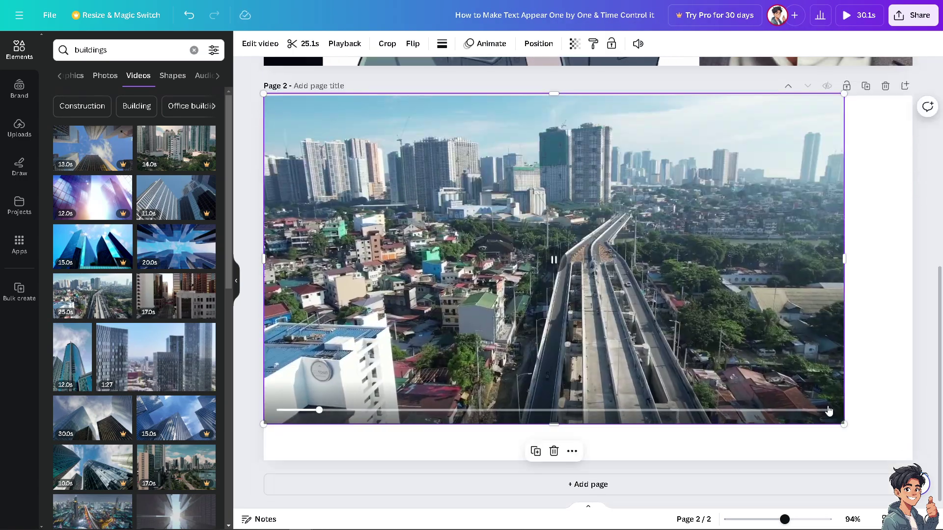
pyautogui.moveTo(843, 423); pyautogui.dragTo(907, 460)
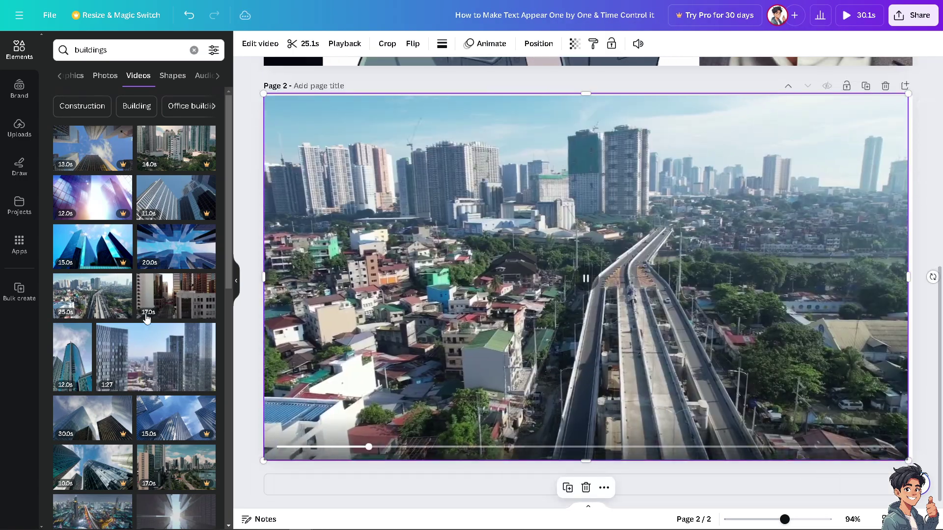
pyautogui.scroll(5, 446, 248)
# Step: Copy the small thumbs-up cartoon from Page 1 and paste it onto the Page 2 video
pyautogui.click(480, 170)
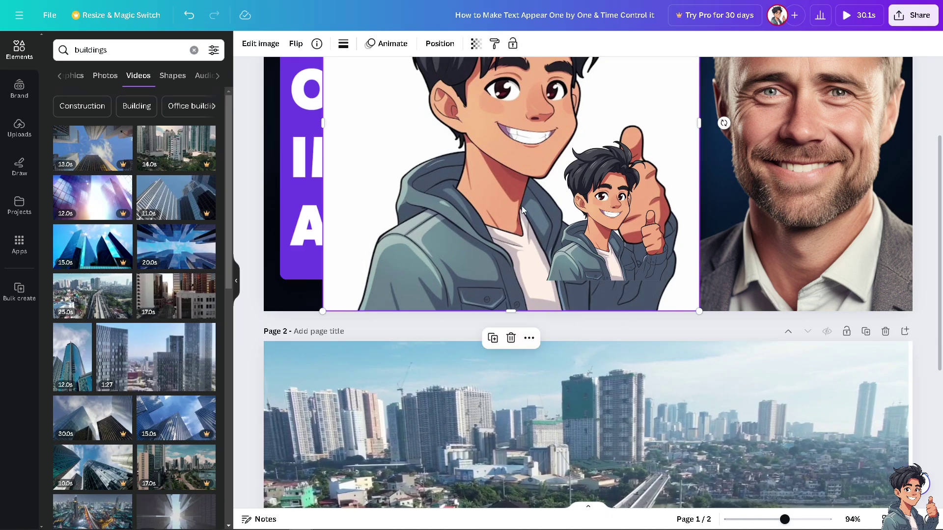
pyautogui.click(608, 198)
pyautogui.hotkey('ctrl', 'c')
pyautogui.scroll(-3, 520, 357)
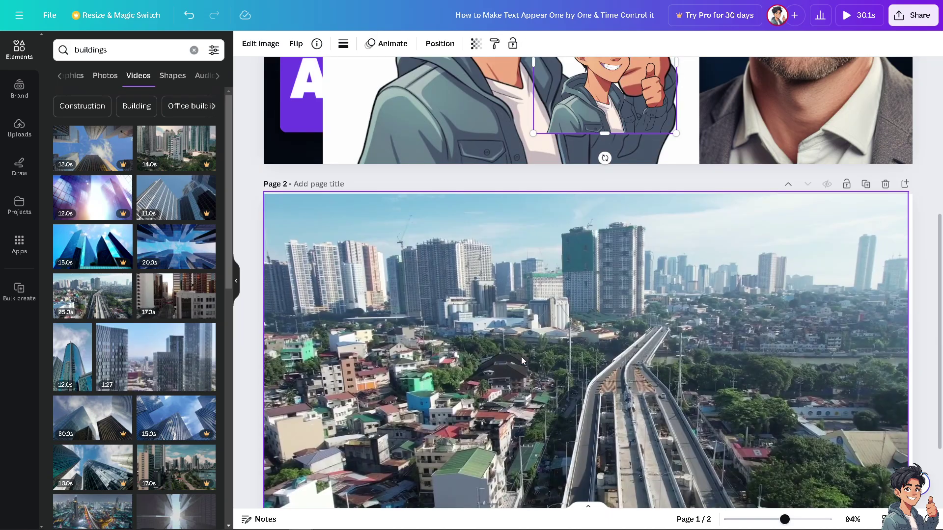
pyautogui.click(519, 340)
pyautogui.hotkey('ctrl', 'v')
# Step: Enlarge the pasted cartoon to about 743 by 743 and shift it left
pyautogui.scroll(-2, 519, 340)
pyautogui.moveTo(533, 287); pyautogui.dragTo(330, 85)
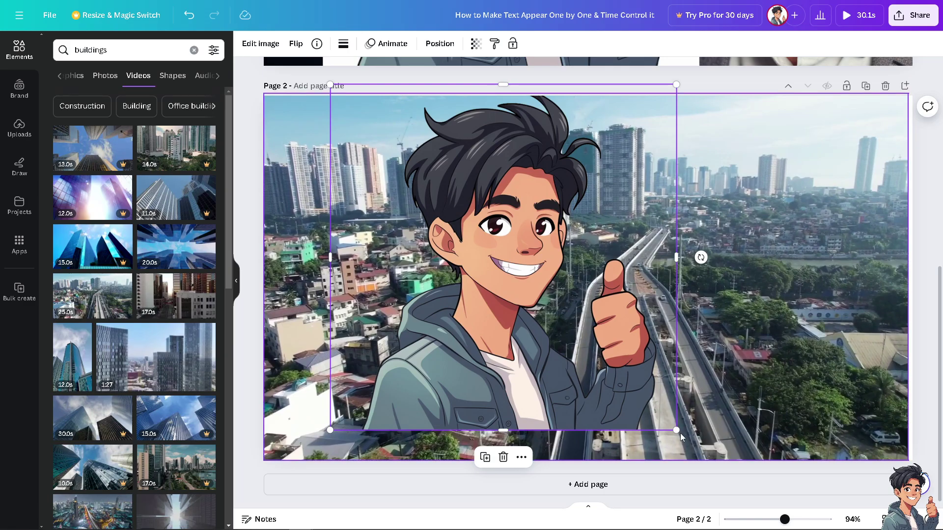
pyautogui.moveTo(677, 430); pyautogui.dragTo(711, 458)
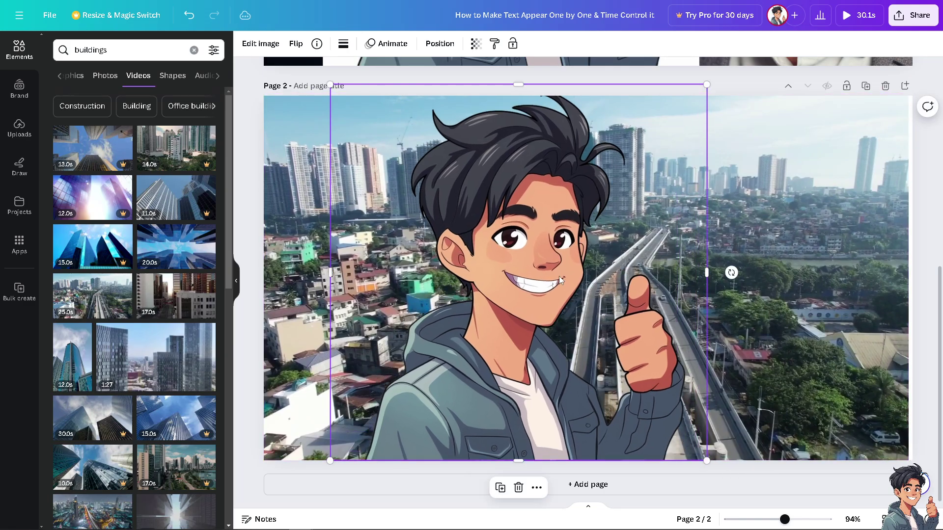
pyautogui.moveTo(546, 272); pyautogui.dragTo(504, 271)
# Step: Drag the large Page 1 cartoon down onto Page 2
pyautogui.scroll(2, 503, 272)
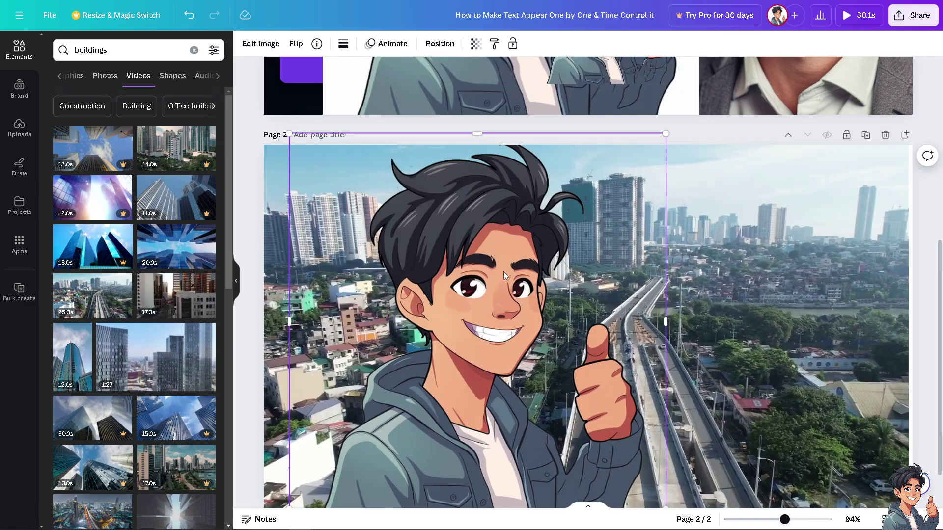
pyautogui.click(431, 108)
pyautogui.moveTo(436, 111); pyautogui.dragTo(582, 279)
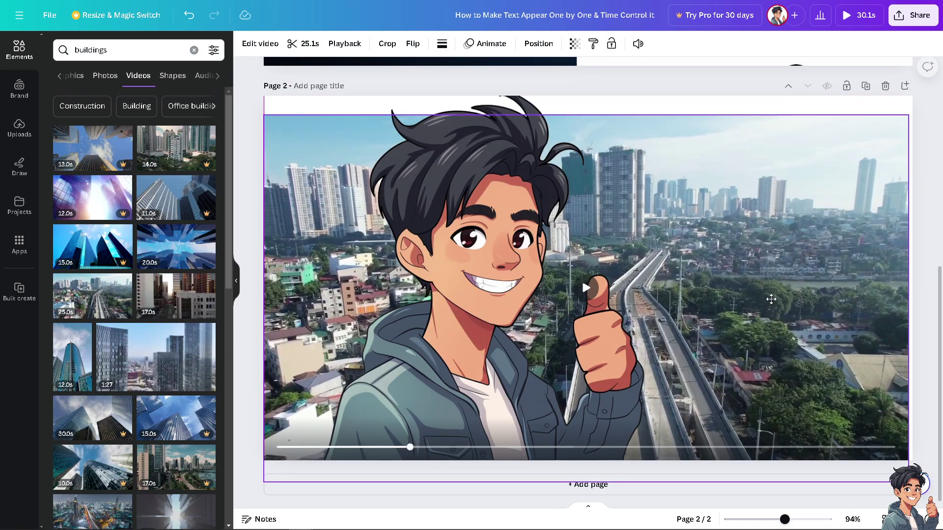
# Step: Undo the stray cartoon move and select the hidden image at Page 1's bottom edge
pyautogui.hotkey('ctrl', 'z')
pyautogui.scroll(3, 685, 140)
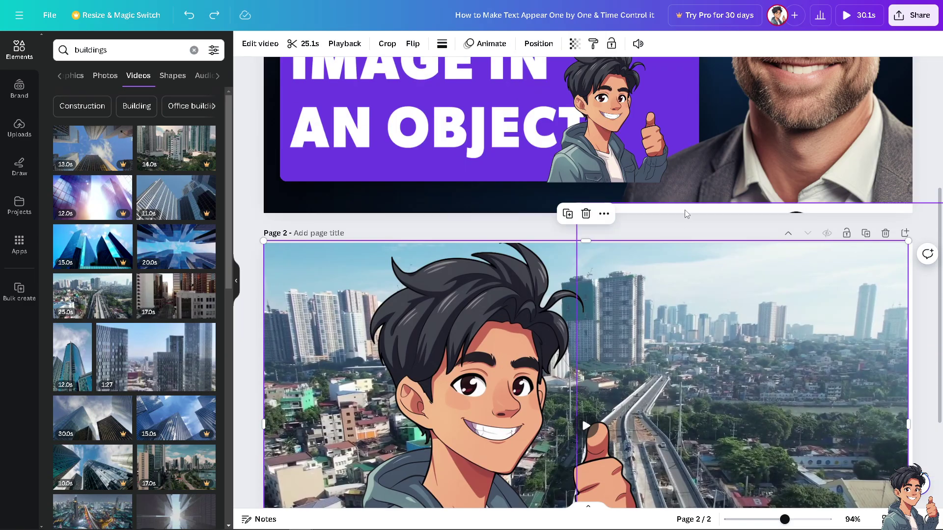
pyautogui.click(684, 208)
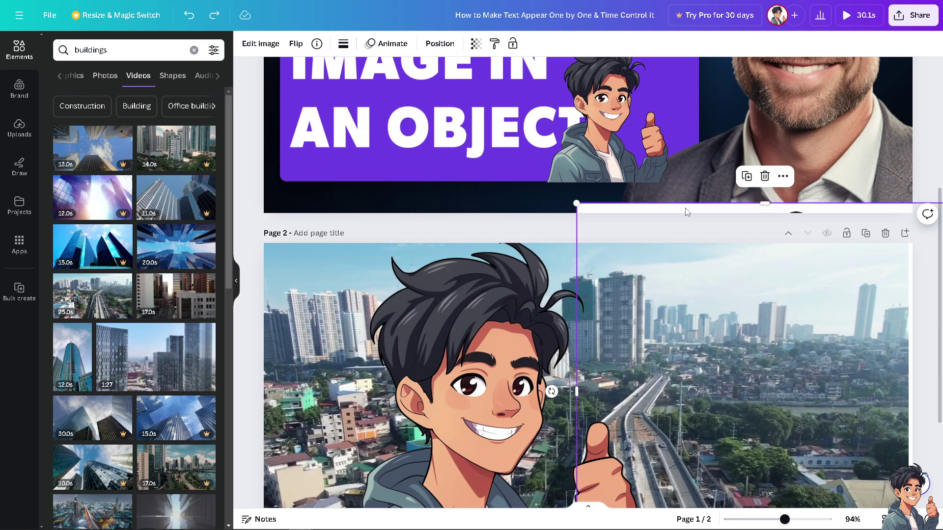
pyautogui.rightClick(686, 212)
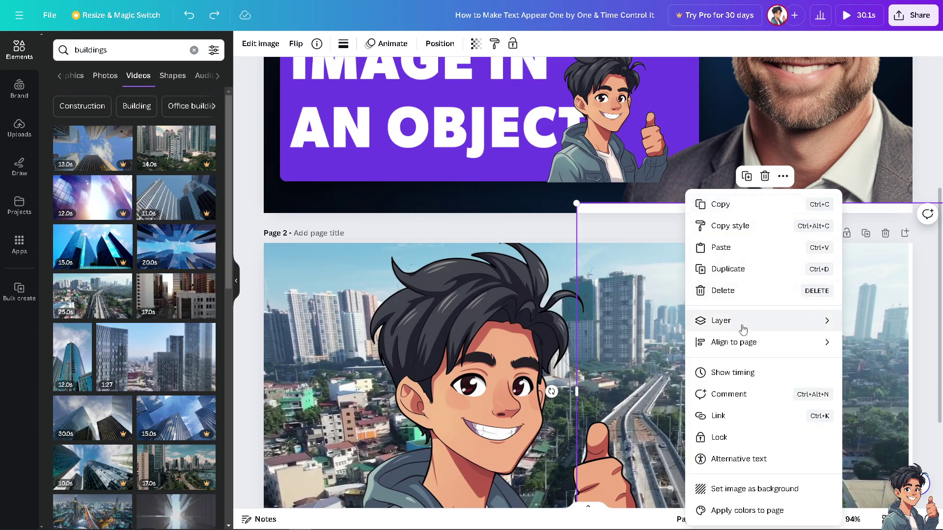
pyautogui.moveTo(741, 326)
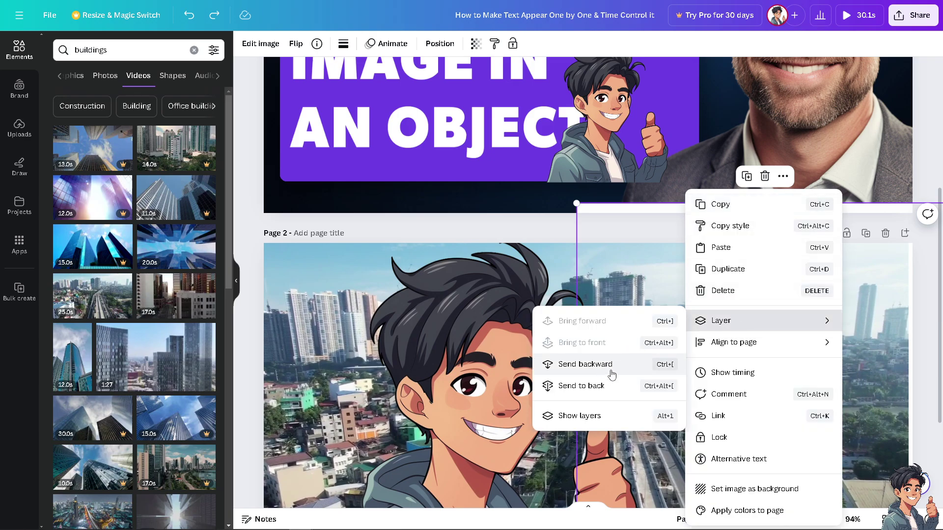
pyautogui.click(783, 177)
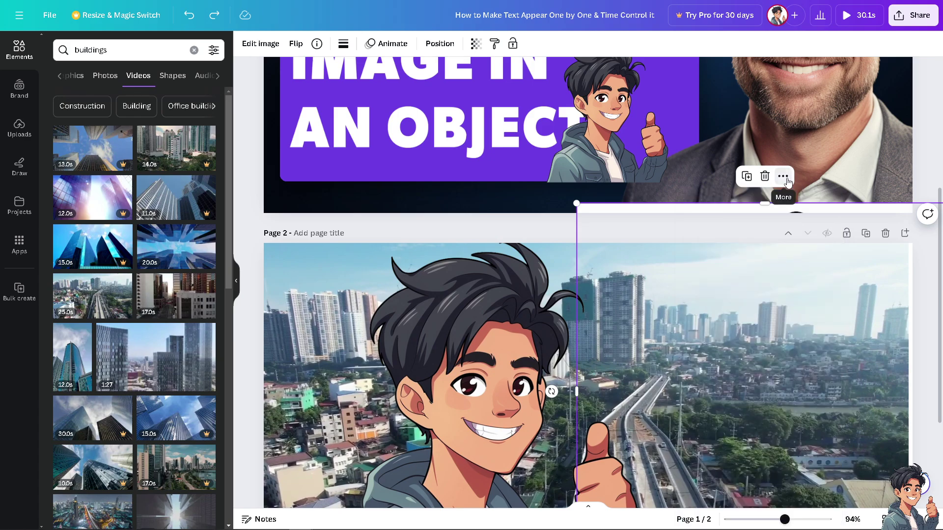
# Step: Send the white-background cartoon to back, extend it to 841 tall, and move it onto Page 2's right
pyautogui.click(784, 177)
pyautogui.moveTo(834, 321)
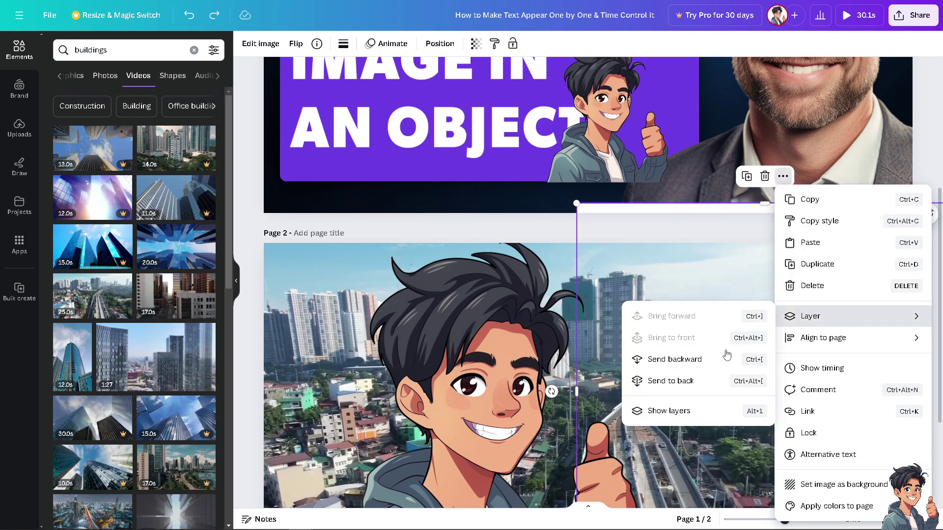
pyautogui.click(703, 381)
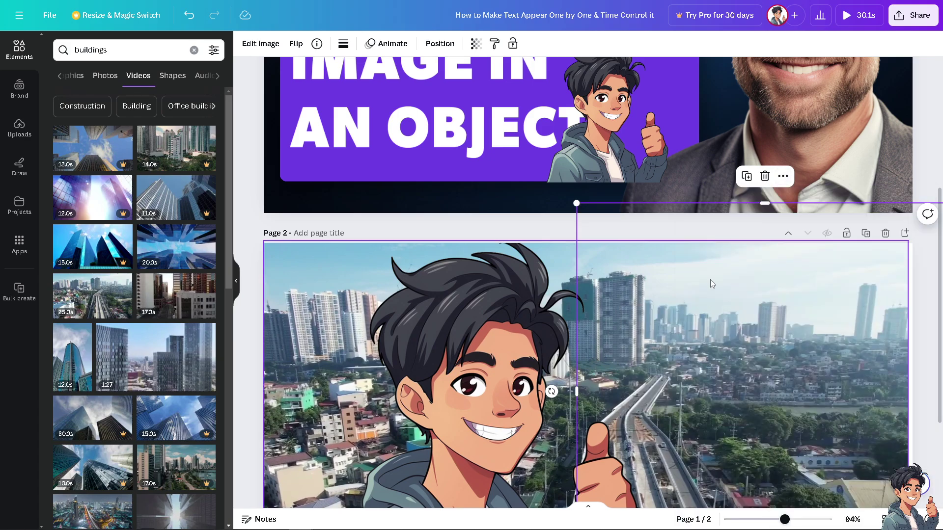
pyautogui.moveTo(765, 203); pyautogui.dragTo(762, 156)
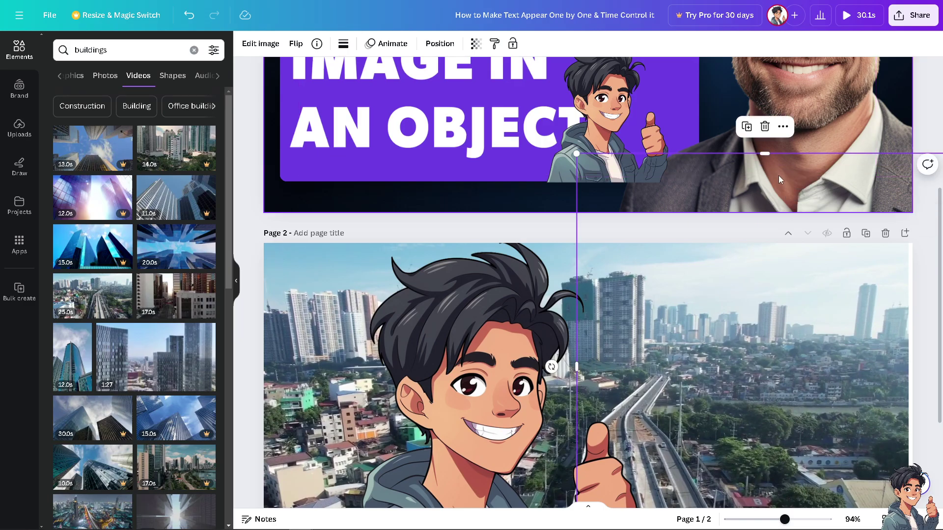
pyautogui.moveTo(682, 284); pyautogui.dragTo(787, 284)
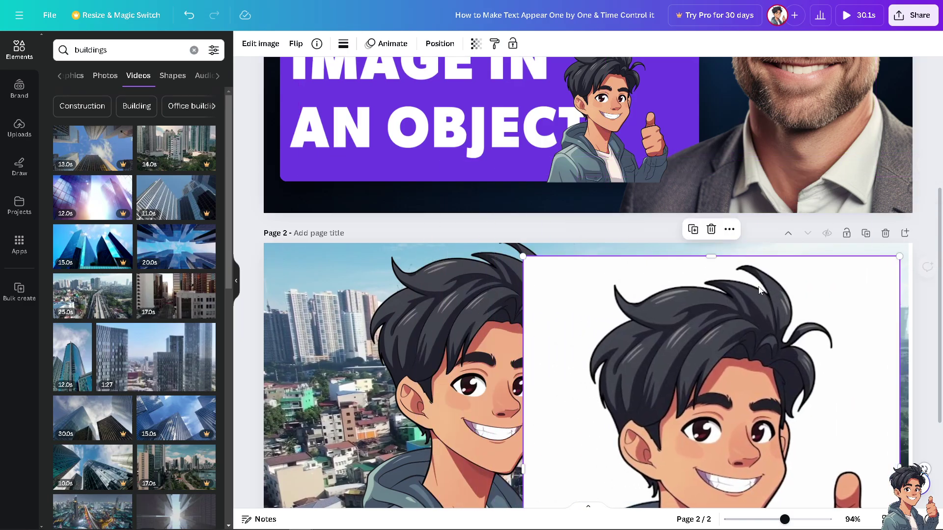
# Step: Send the white-background cartoon one layer back, shrink it, and move it up slightly
pyautogui.scroll(-2, 736, 285)
pyautogui.rightClick(678, 252)
pyautogui.moveTo(721, 326)
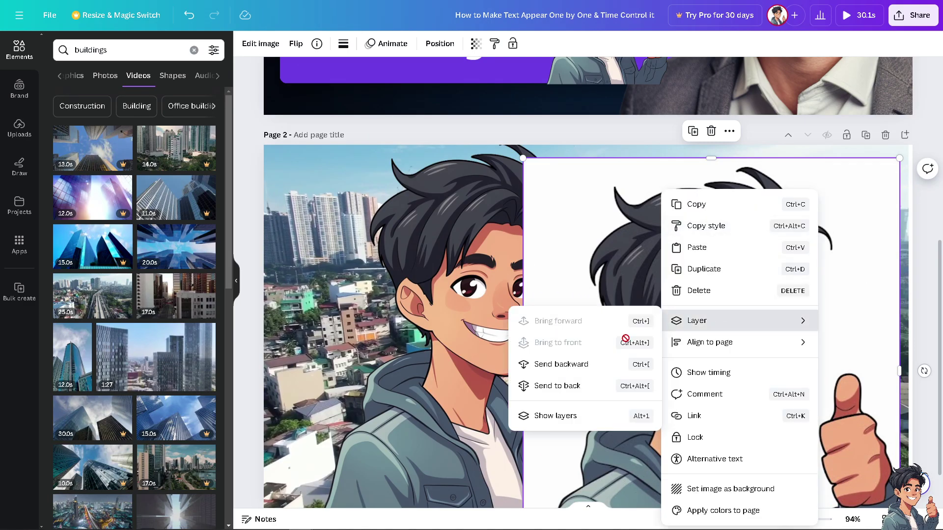
pyautogui.click(598, 370)
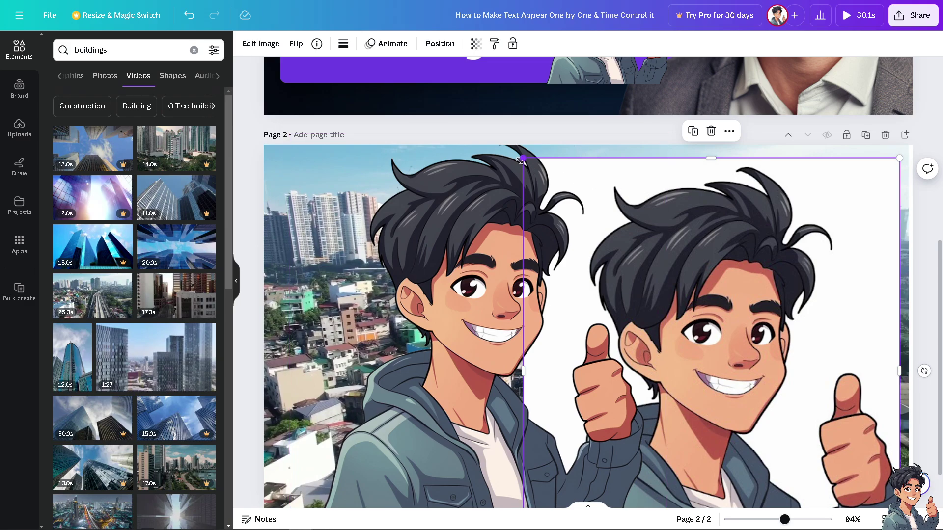
pyautogui.moveTo(523, 157); pyautogui.dragTo(659, 305)
pyautogui.moveTo(748, 340); pyautogui.dragTo(746, 226)
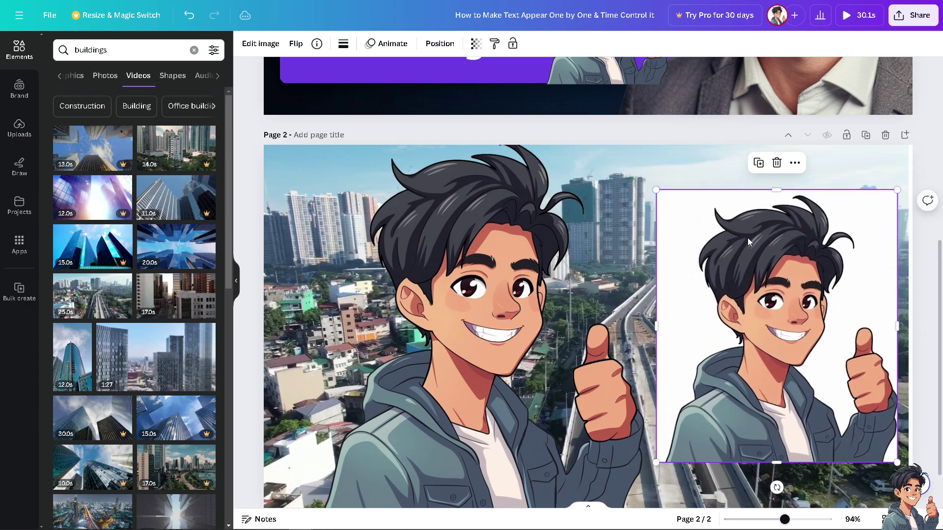
# Step: Collapse the side panel and reselect the white-background cartoon on the right
pyautogui.click(304, 319)
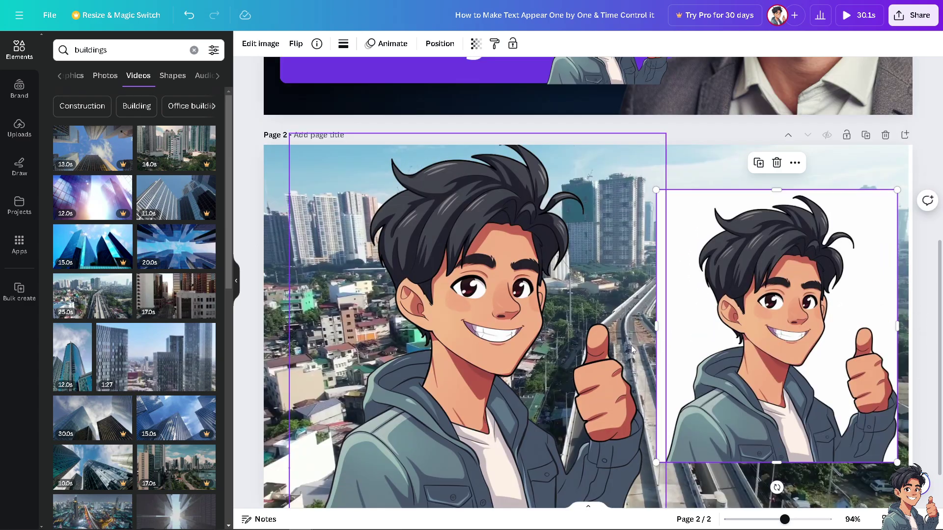
pyautogui.click(236, 281)
pyautogui.click(792, 271)
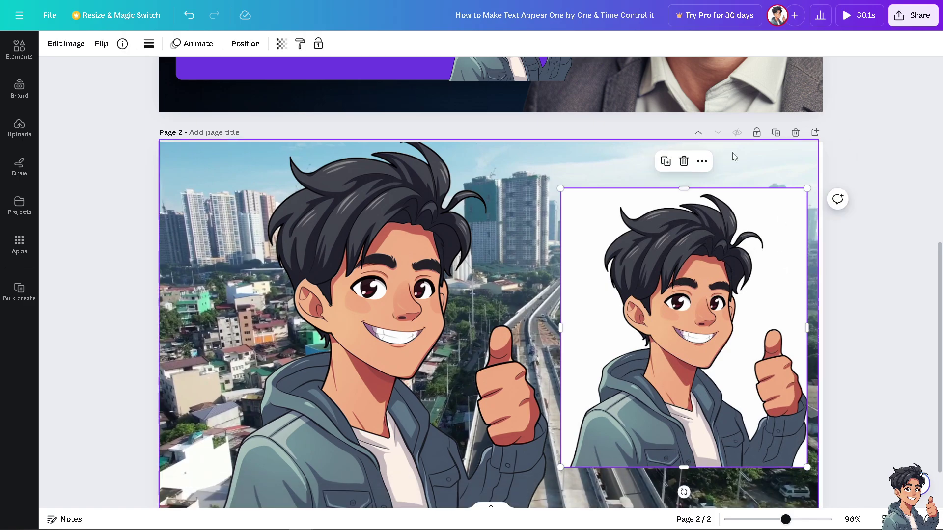
# Step: Fade the right cartoon to 31% transparency, move it to the page top, and enlarge it to about 519 by 587
pyautogui.click(281, 44)
pyautogui.moveTo(249, 89); pyautogui.dragTo(206, 90)
pyautogui.moveTo(650, 261); pyautogui.dragTo(650, 218)
pyautogui.moveTo(806, 421); pyautogui.dragTo(815, 430)
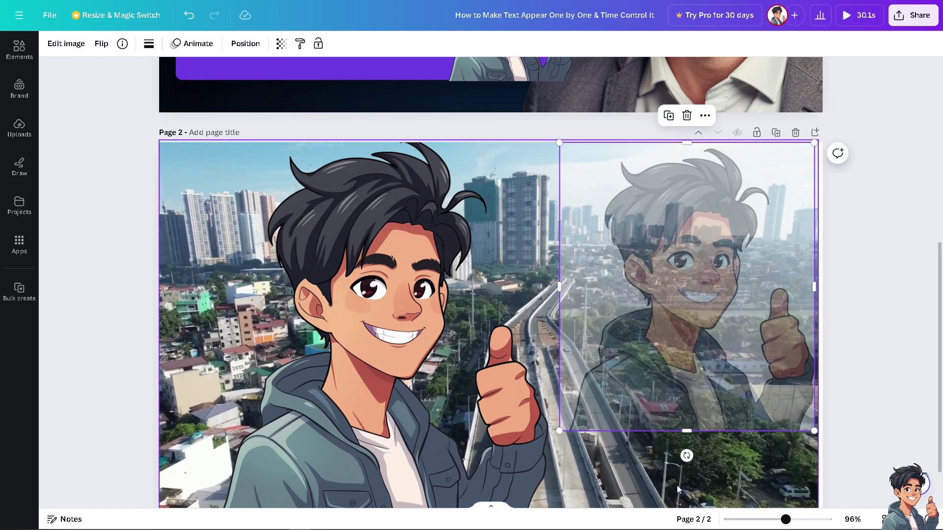
# Step: Widen the background city video to the full page width
pyautogui.click(677, 485)
pyautogui.scroll(-1, 676, 485)
pyautogui.moveTo(818, 273); pyautogui.dragTo(824, 271)
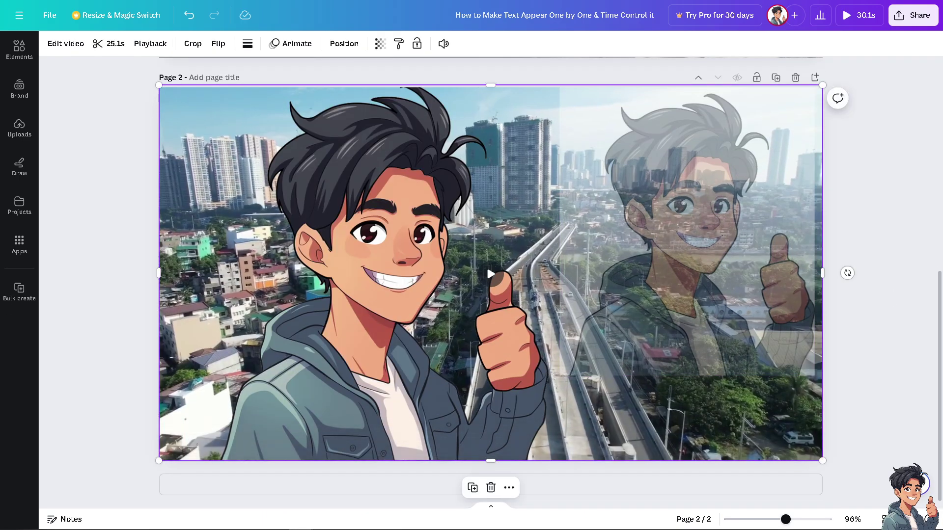
pyautogui.scroll(4, 791, 157)
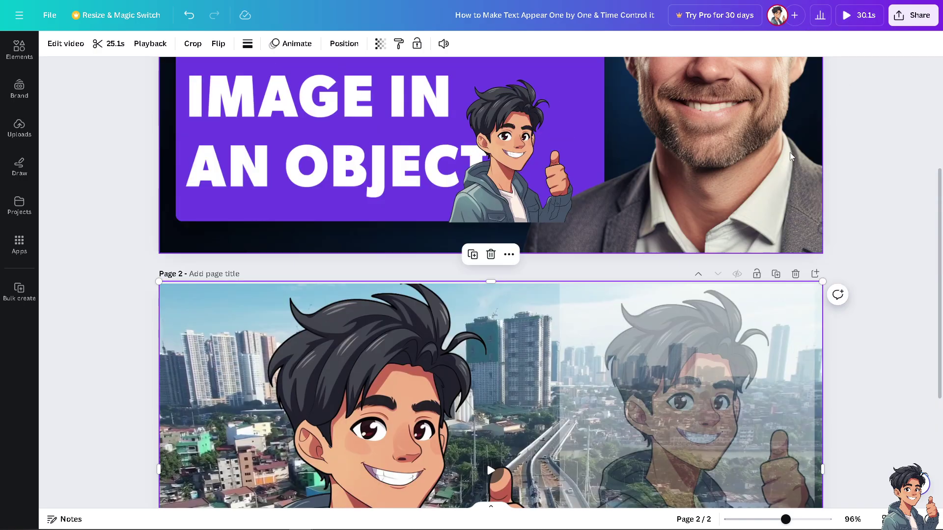
pyautogui.scroll(4, 768, 164)
# Step: Delete the purple IMAGE IN AN OBJECT title page with its trash icon
pyautogui.click(795, 78)
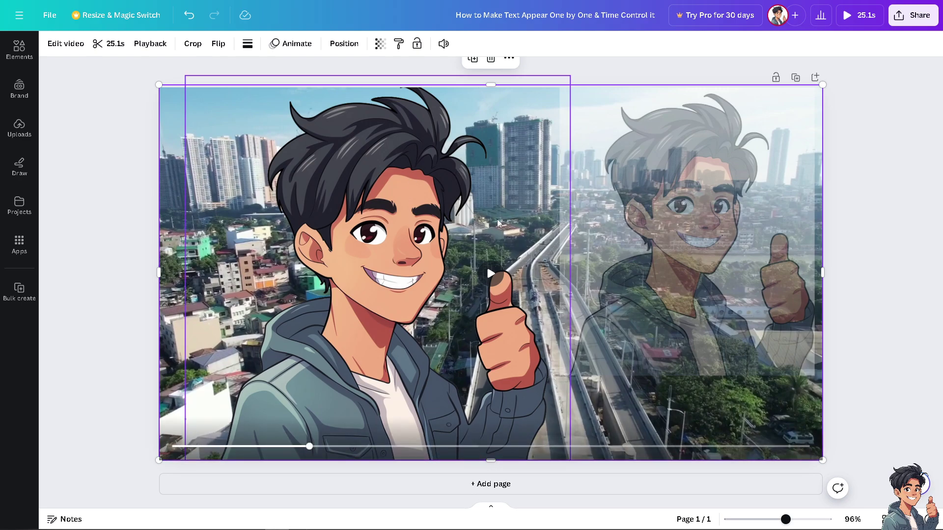
# Step: Play the 25.1-second design full screen and reveal the playback controls
pyautogui.click(861, 20)
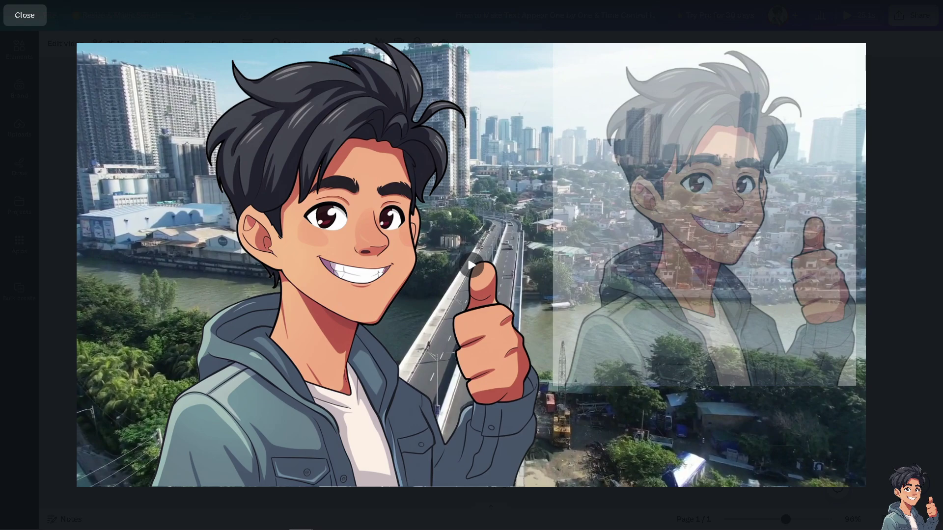
pyautogui.click(93, 472)
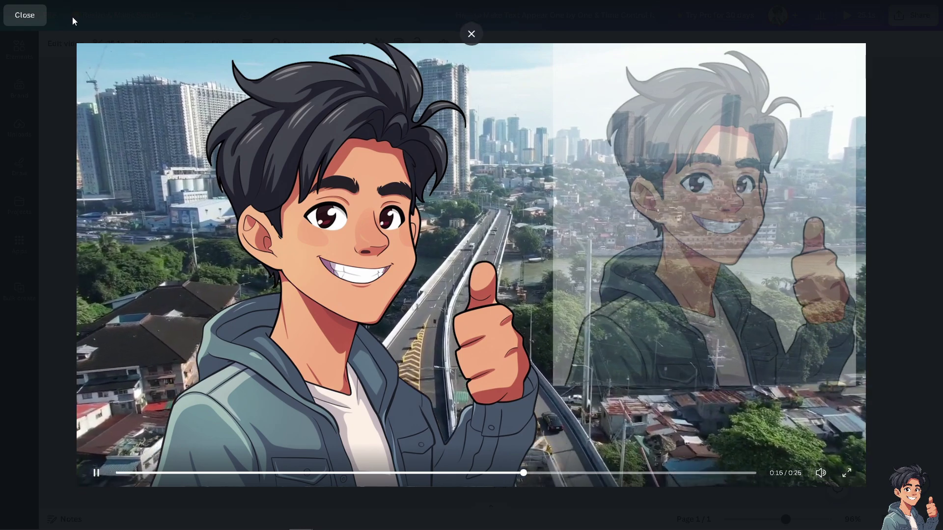
# Step: Exit the full-screen preview to return to the city video design with both cartoons
pyautogui.press('Escape')
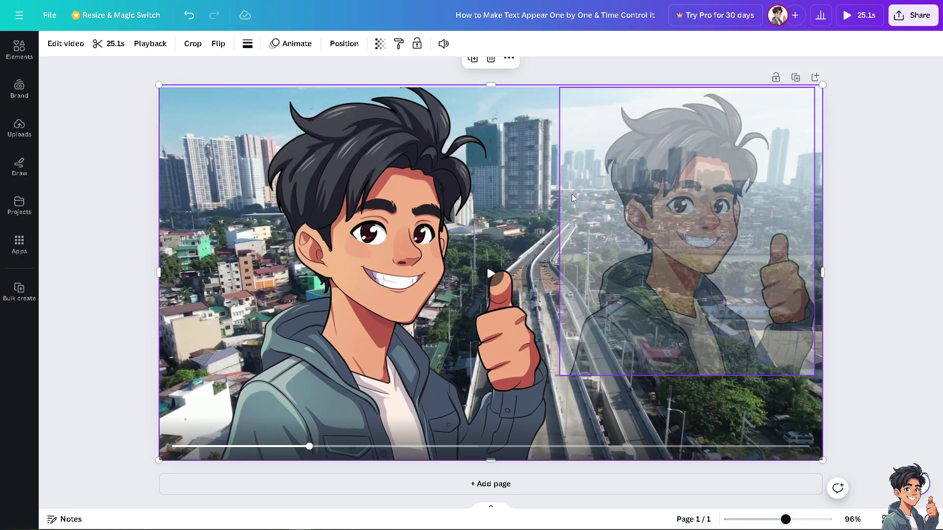